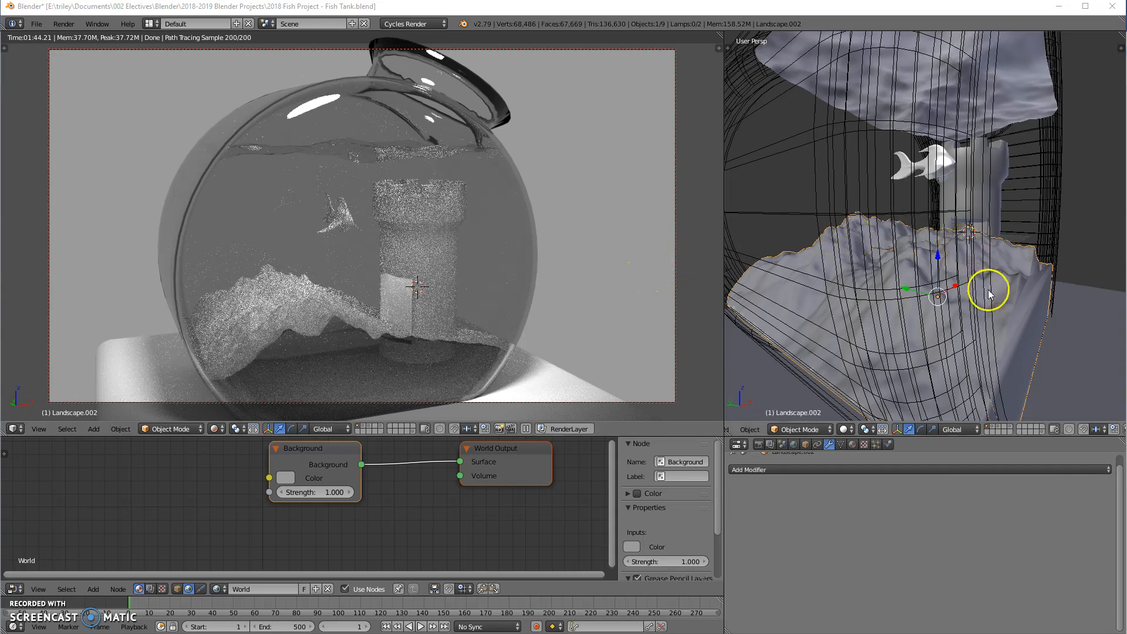
Scale the landscape inside the fish bowl along the global Y axis to about 0.97
{"action": "scroll", "coordinate": [981, 288], "scroll_direction": "up", "scroll_amount": 3}
{"action": "mouse_move", "coordinate": [972, 286]}
{"action": "middle_mouse_down"}
{"action": "mouse_move", "coordinate": [958, 298]}
{"action": "mouse_move", "coordinate": [958, 286]}
{"action": "mouse_move", "coordinate": [983, 297]}
{"action": "middle_mouse_up"}
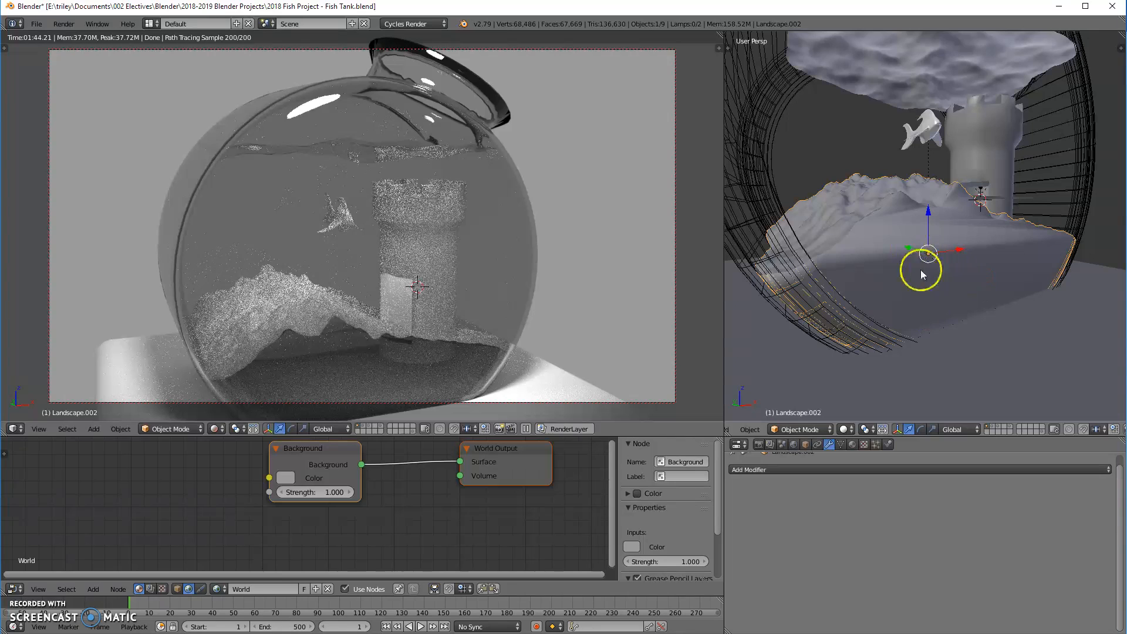
{"action": "middle_click_drag", "start_coordinate": [839, 272], "coordinate": [917, 262]}
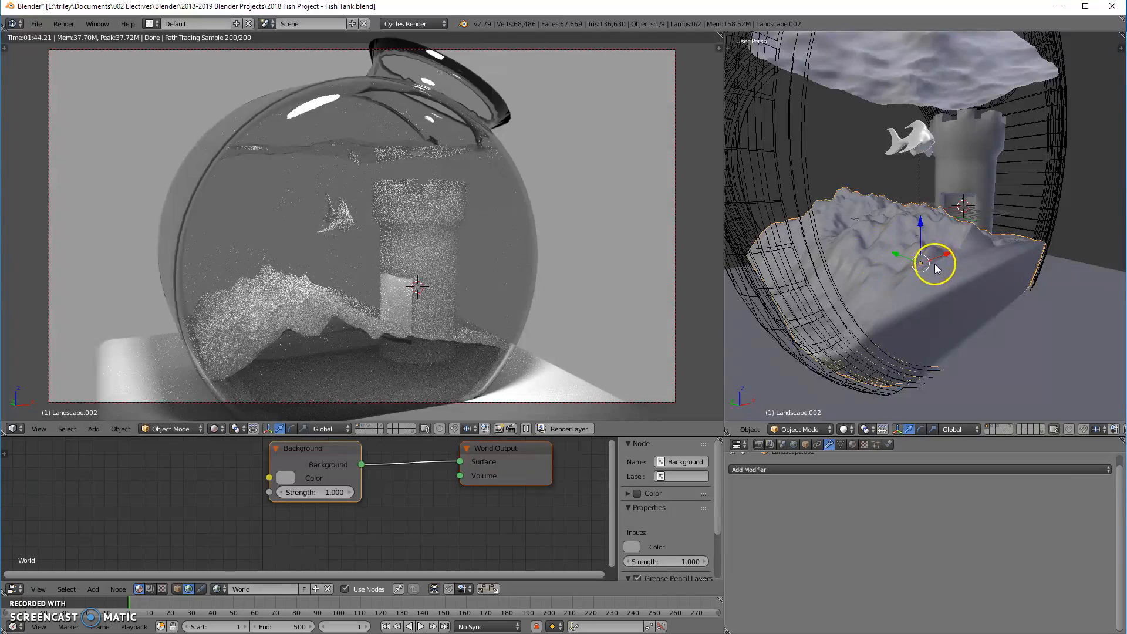
{"action": "key", "text": "s"}
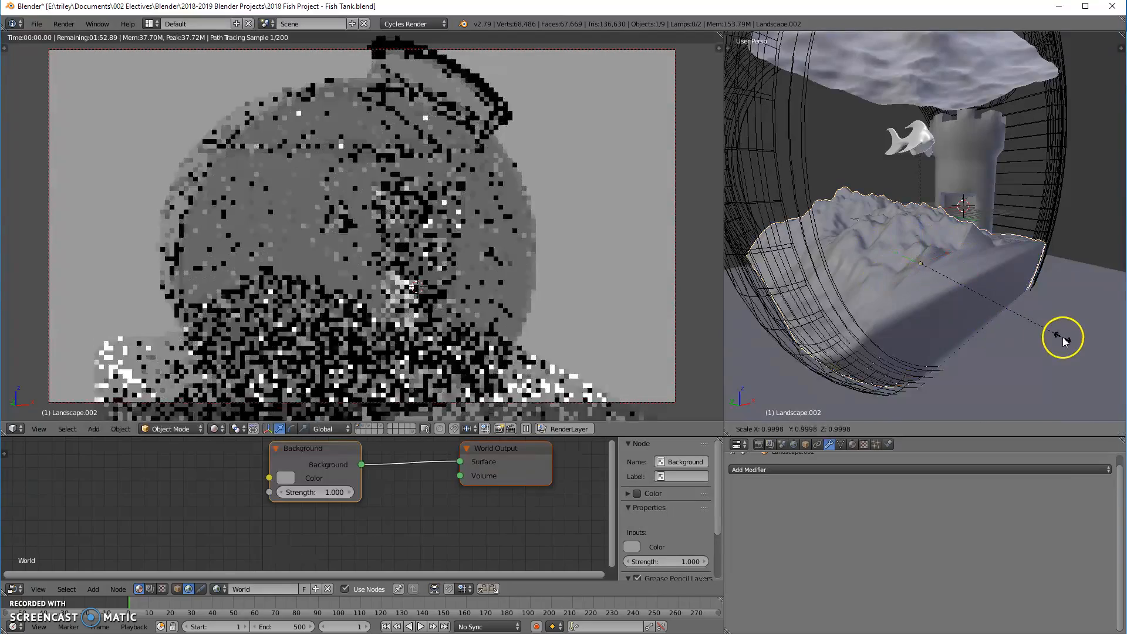
{"action": "key", "text": "y"}
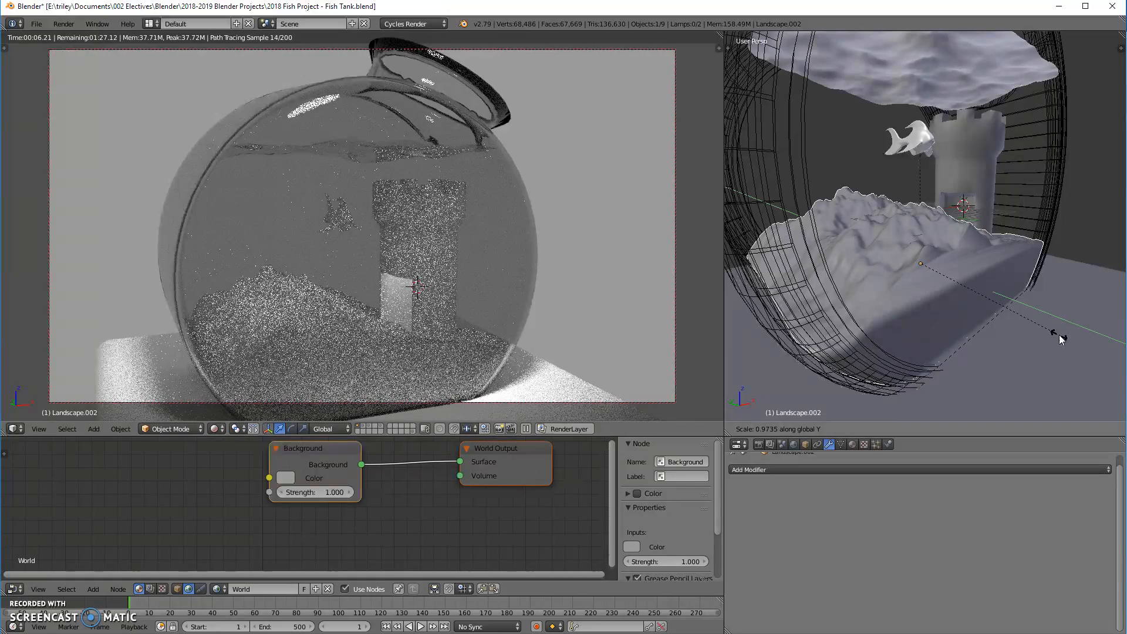
{"action": "left_click", "coordinate": [1061, 340]}
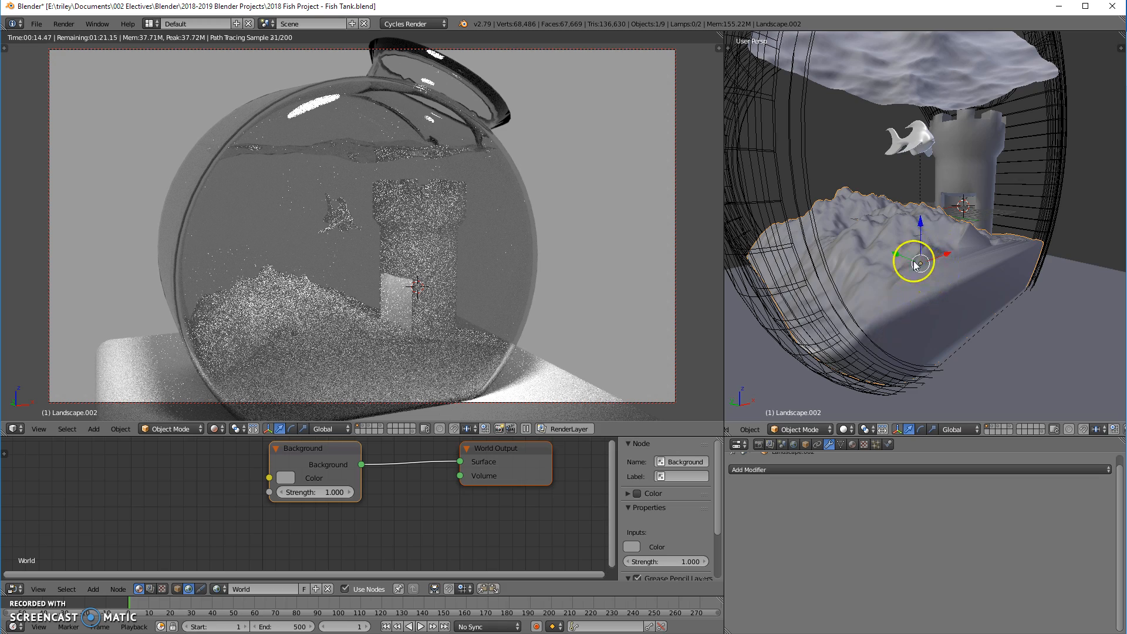
Select the landscape mesh's two large flat side faces and set their shading to flat
{"action": "key", "text": "Tab"}
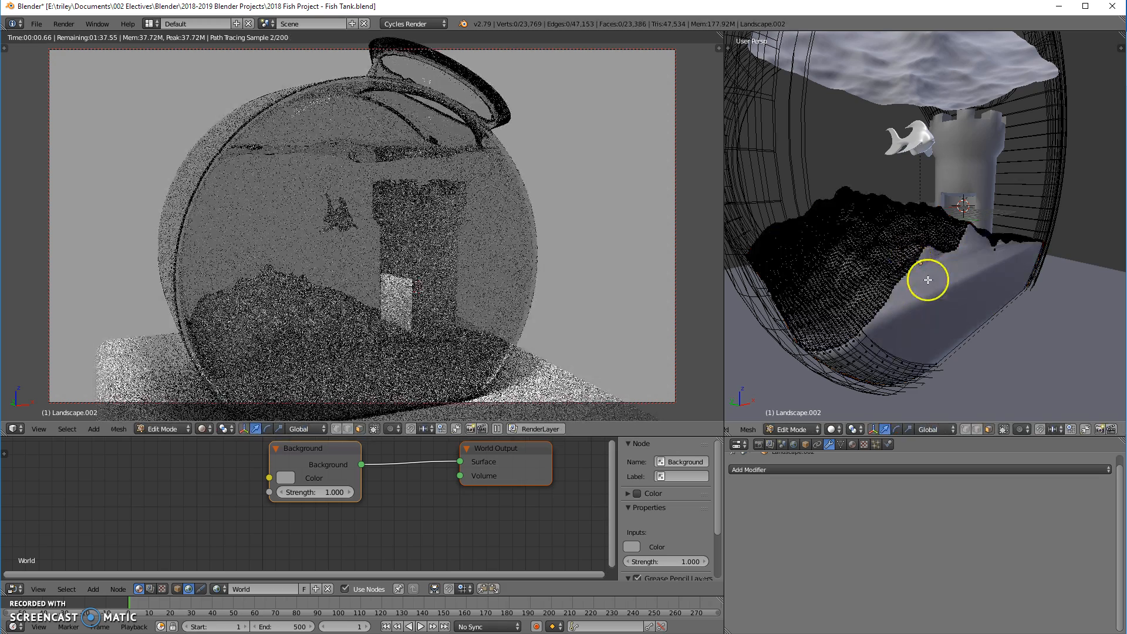
{"action": "right_click", "coordinate": [928, 282]}
{"action": "middle_click_drag", "start_coordinate": [903, 319], "coordinate": [1007, 280]}
{"action": "right_click", "coordinate": [1011, 232], "text": "shift"}
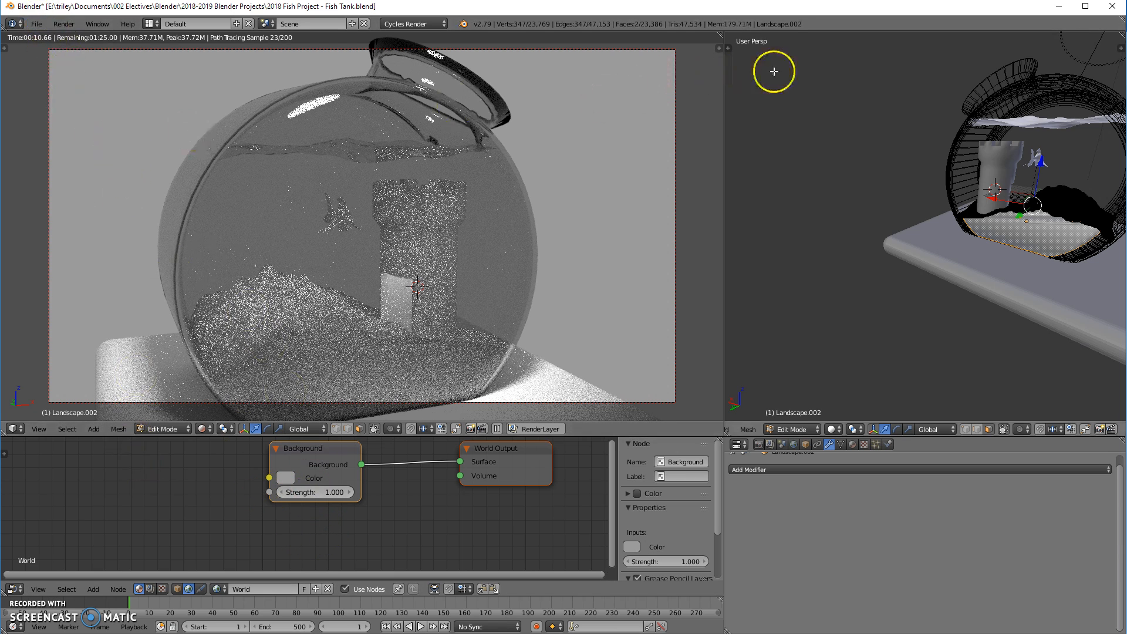
{"action": "left_click", "coordinate": [729, 47]}
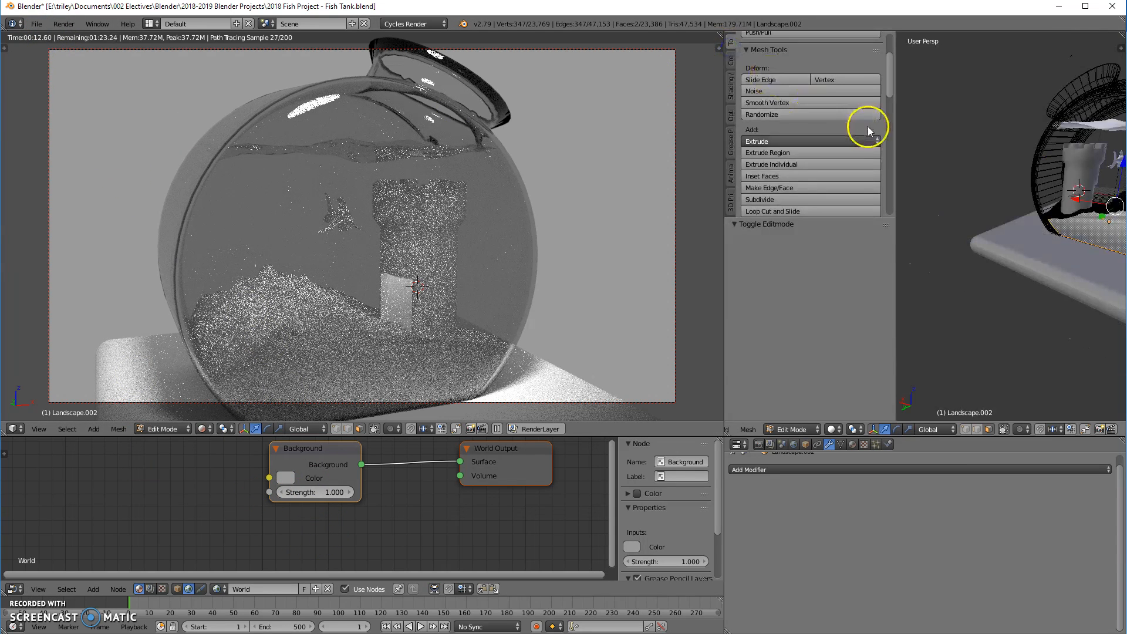
{"action": "scroll", "coordinate": [868, 126], "scroll_direction": "down", "scroll_amount": 2}
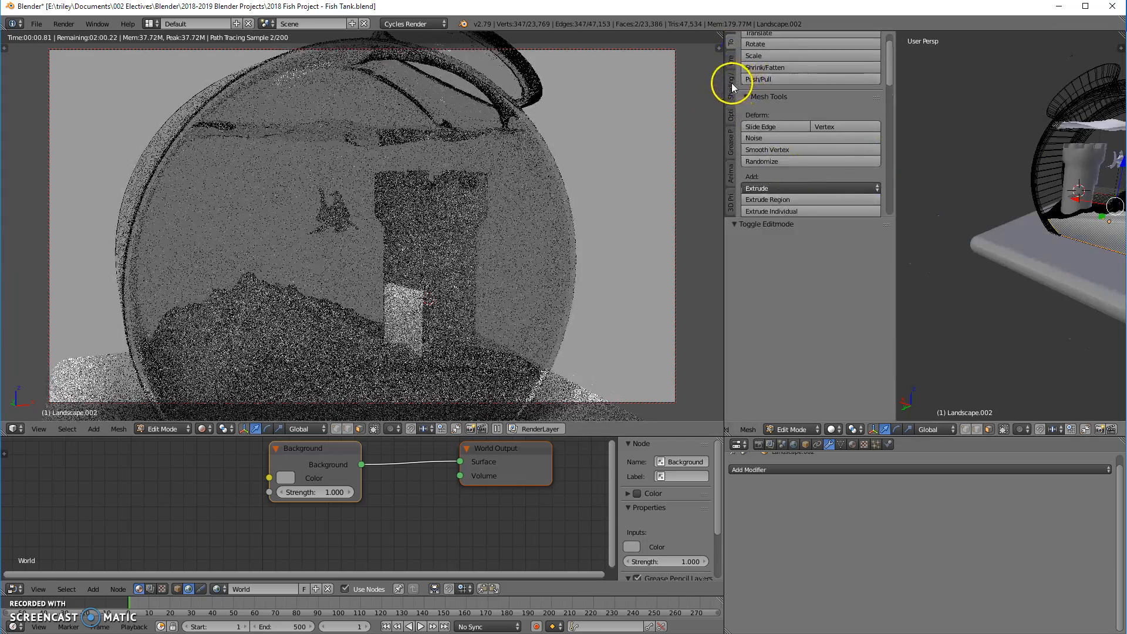
{"action": "left_click", "coordinate": [732, 82]}
{"action": "left_click", "coordinate": [825, 67]}
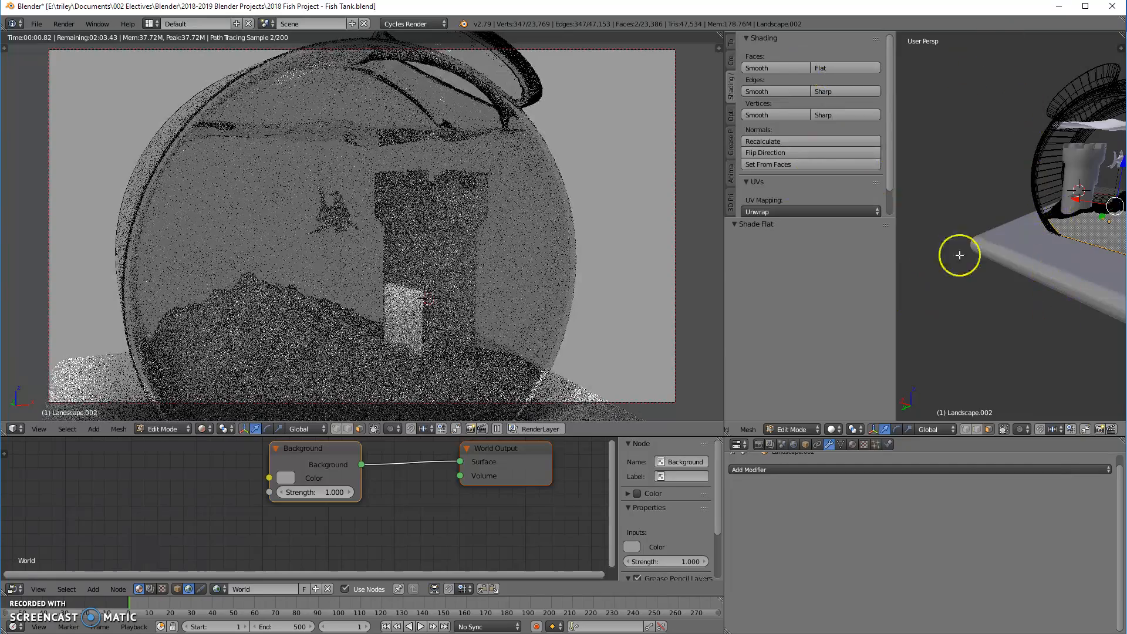
{"action": "middle_click_drag", "start_coordinate": [1020, 272], "coordinate": [1094, 258]}
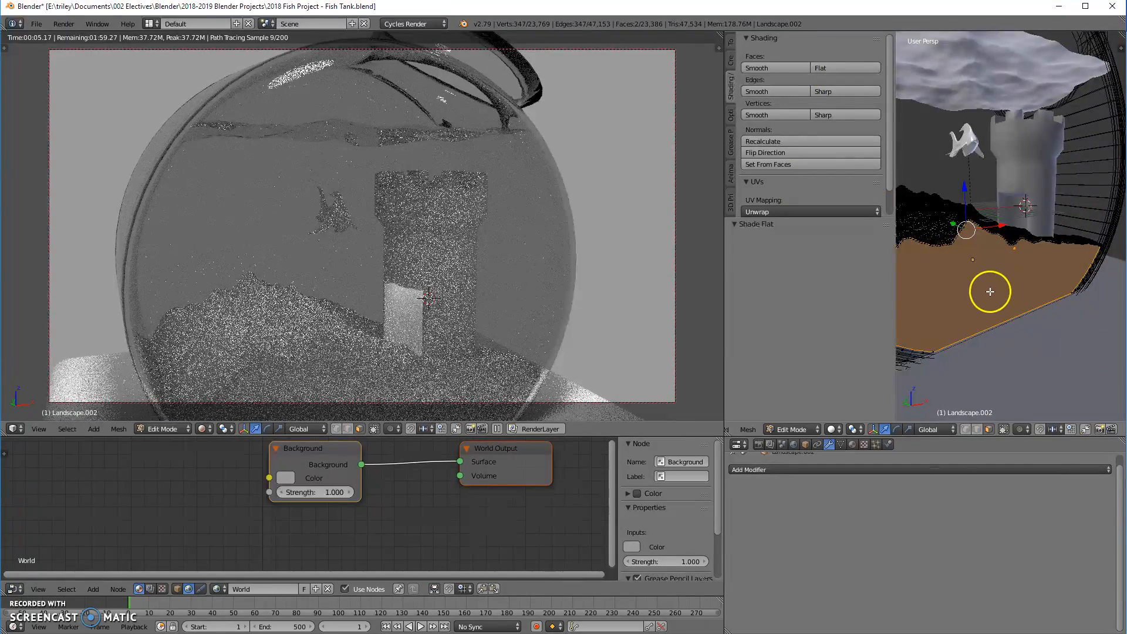
{"action": "key", "text": "Tab"}
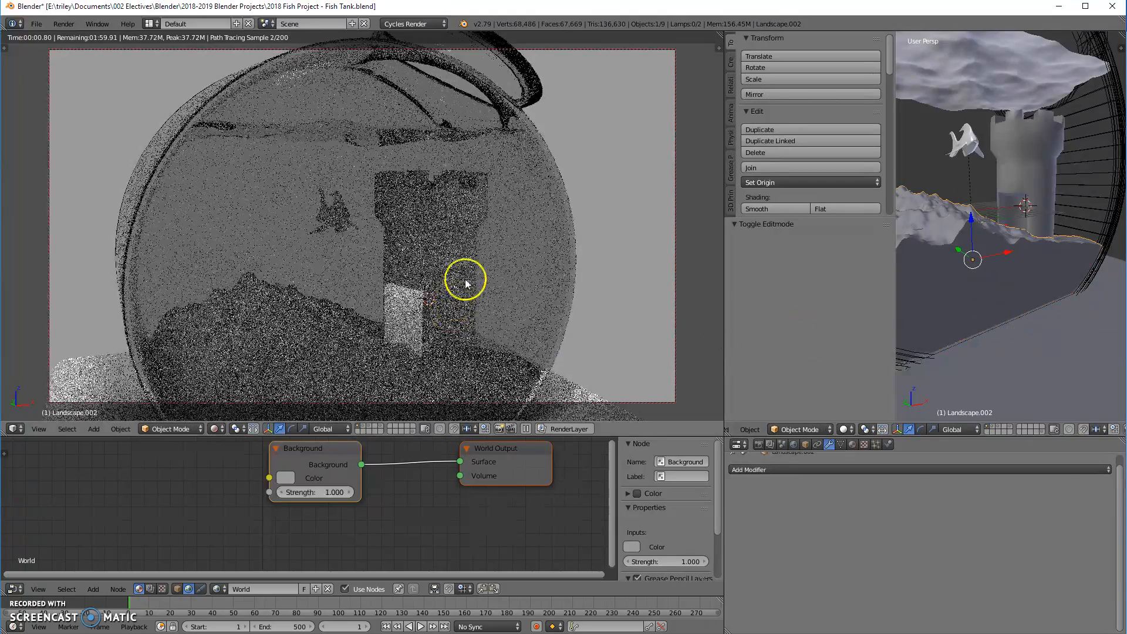
Extend the rendered viewport over the node editor's area and enlarge the properties editor and its contents
{"action": "scroll", "coordinate": [466, 283], "scroll_direction": "down", "scroll_amount": 2}
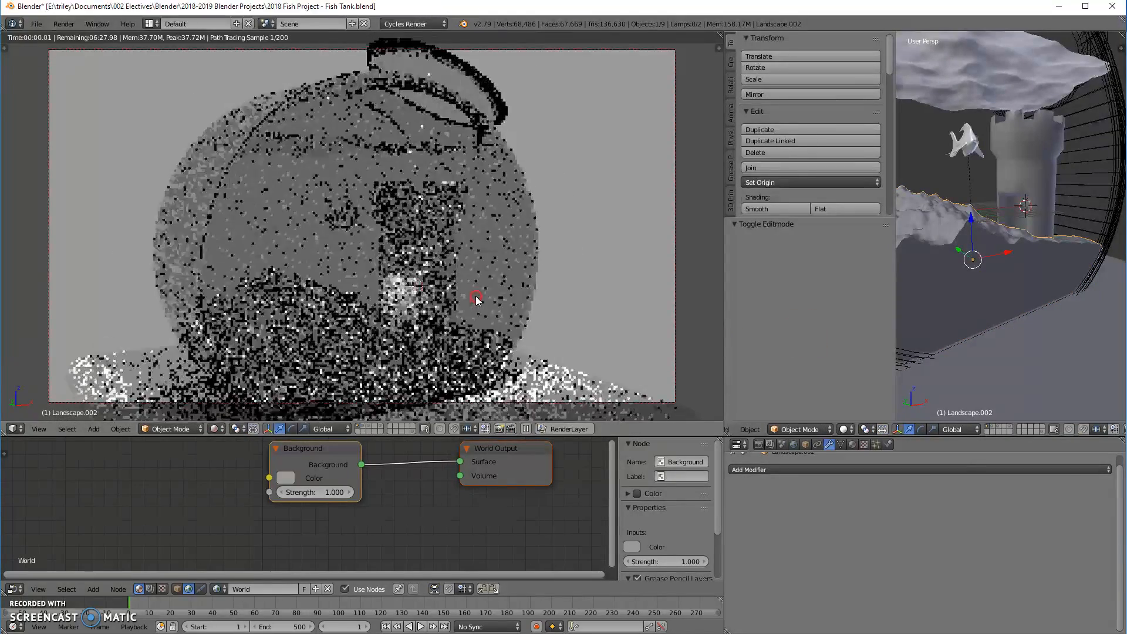
{"action": "middle_click_drag", "start_coordinate": [507, 271], "coordinate": [493, 96]}
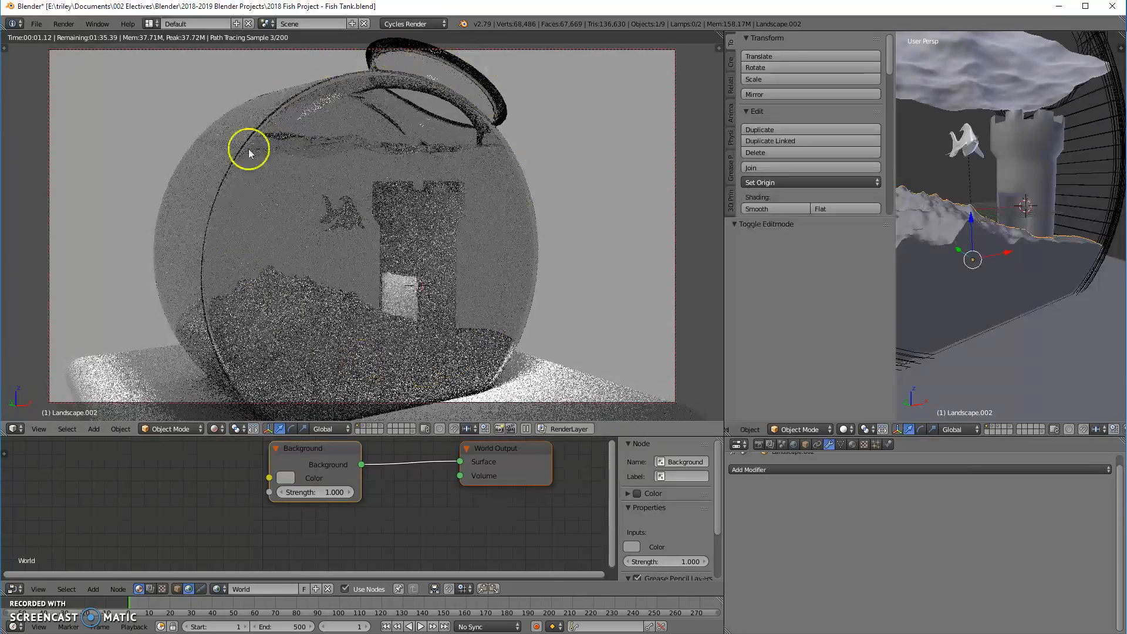
{"action": "left_click_drag", "start_coordinate": [894, 435], "coordinate": [874, 405]}
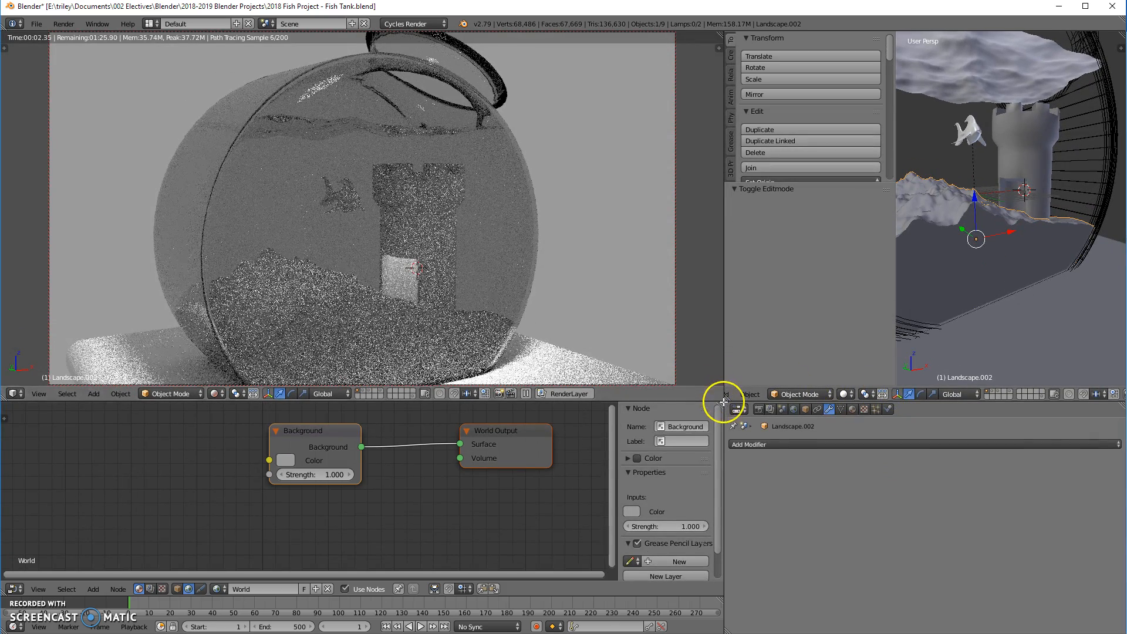
{"action": "mouse_move", "coordinate": [720, 405]}
{"action": "left_mouse_down"}
{"action": "mouse_move", "coordinate": [714, 459]}
{"action": "mouse_move", "coordinate": [717, 382]}
{"action": "mouse_move", "coordinate": [710, 437]}
{"action": "left_mouse_up"}
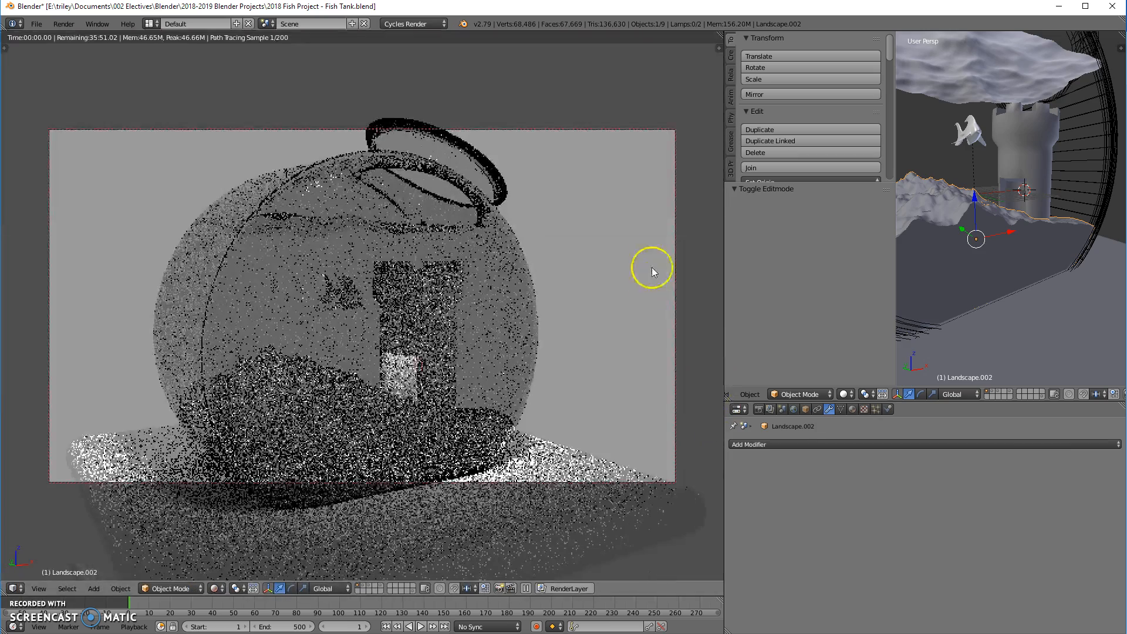
{"action": "left_click_drag", "start_coordinate": [920, 403], "coordinate": [911, 189]}
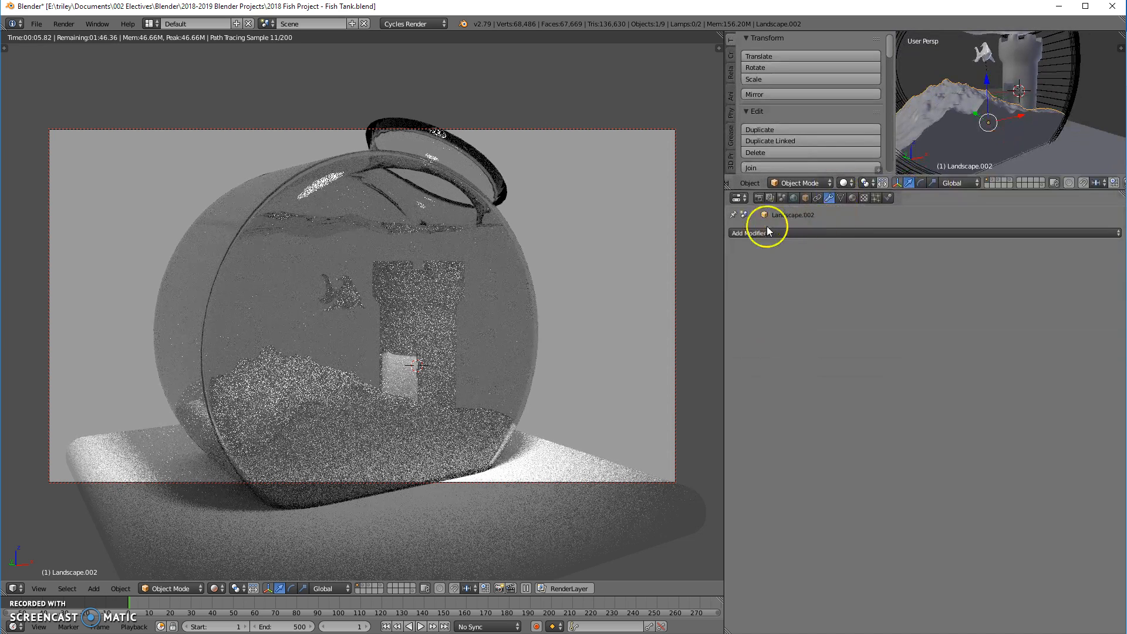
{"action": "middle_click_drag", "start_coordinate": [815, 242], "coordinate": [767, 206], "text": "ctrl"}
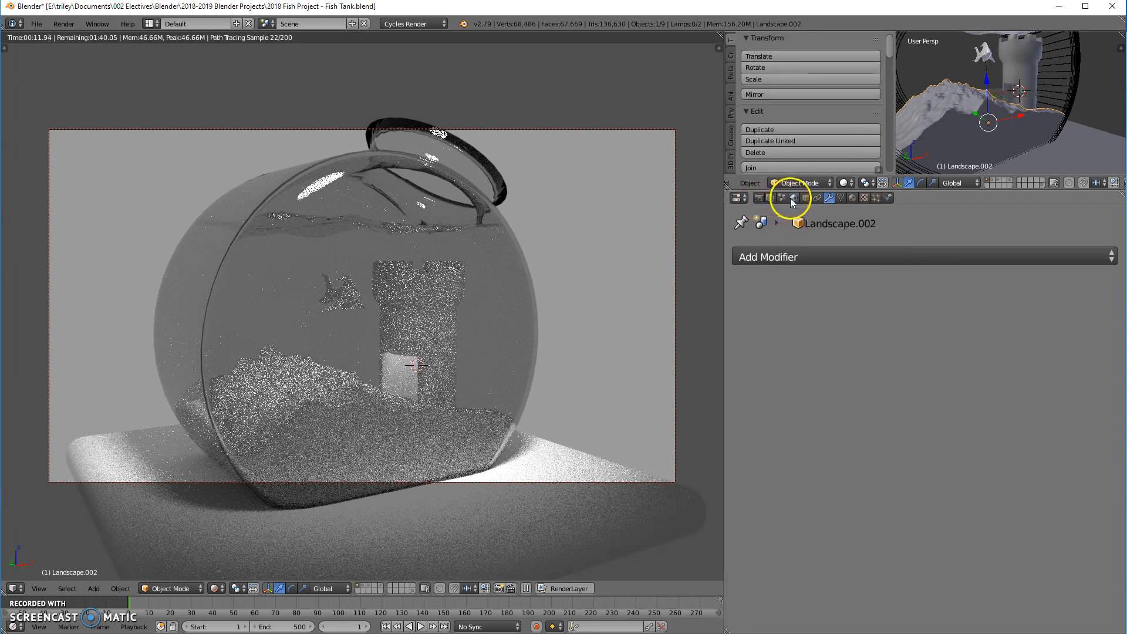
Review the world's surface, volume, ray visibility and sampling settings
{"action": "left_click", "coordinate": [794, 199]}
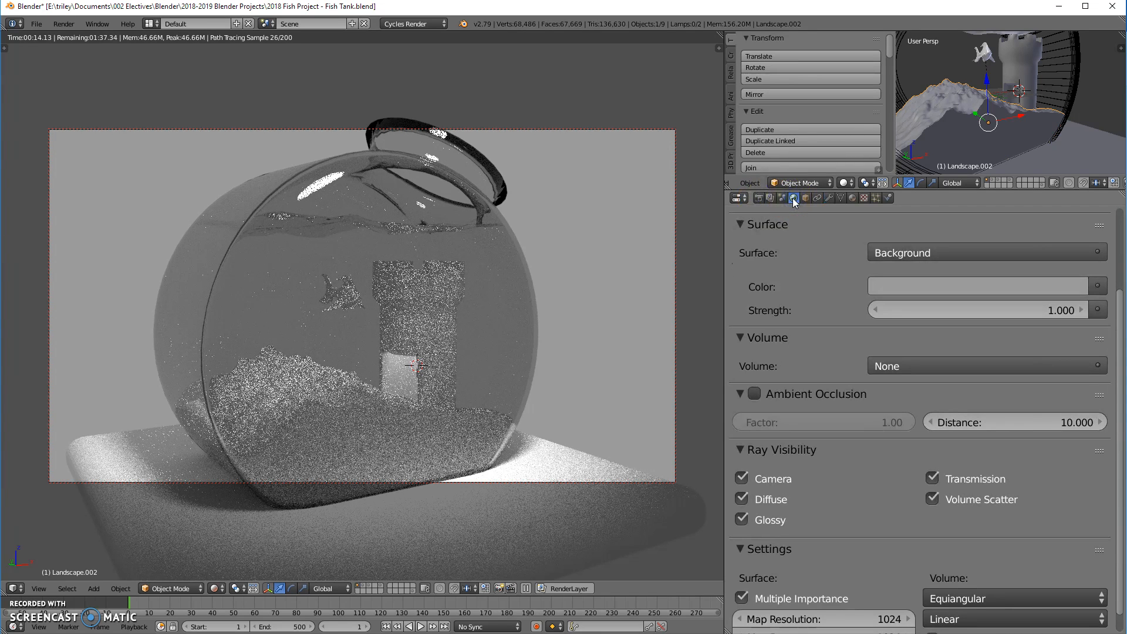
{"action": "scroll", "coordinate": [838, 368], "scroll_direction": "down", "scroll_amount": 1}
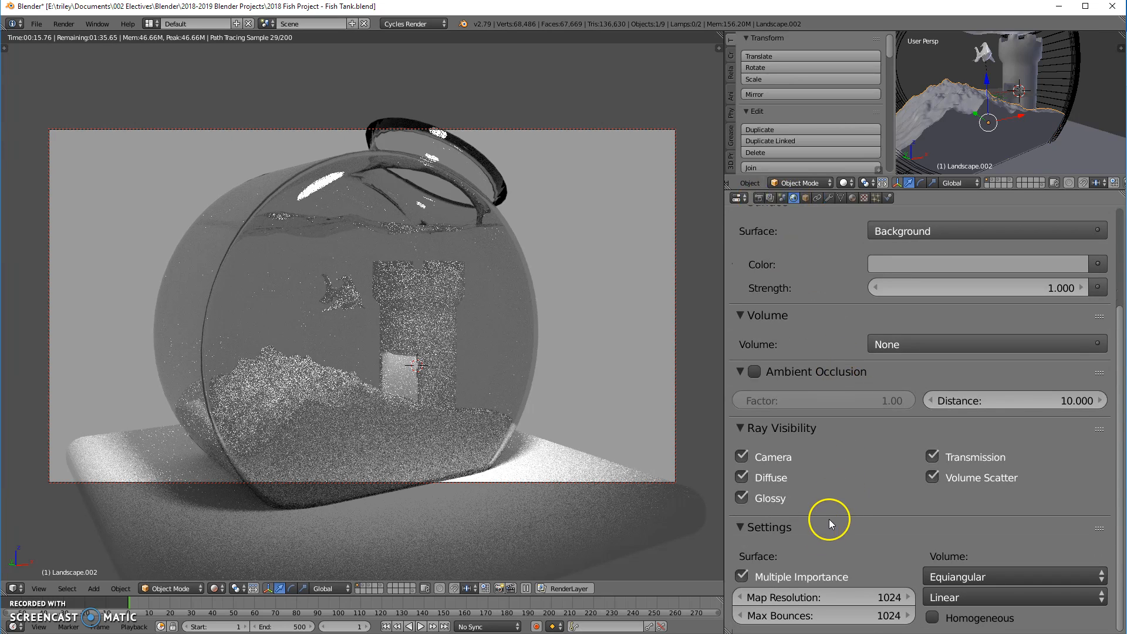
{"action": "scroll", "coordinate": [949, 413], "scroll_direction": "up", "scroll_amount": 3}
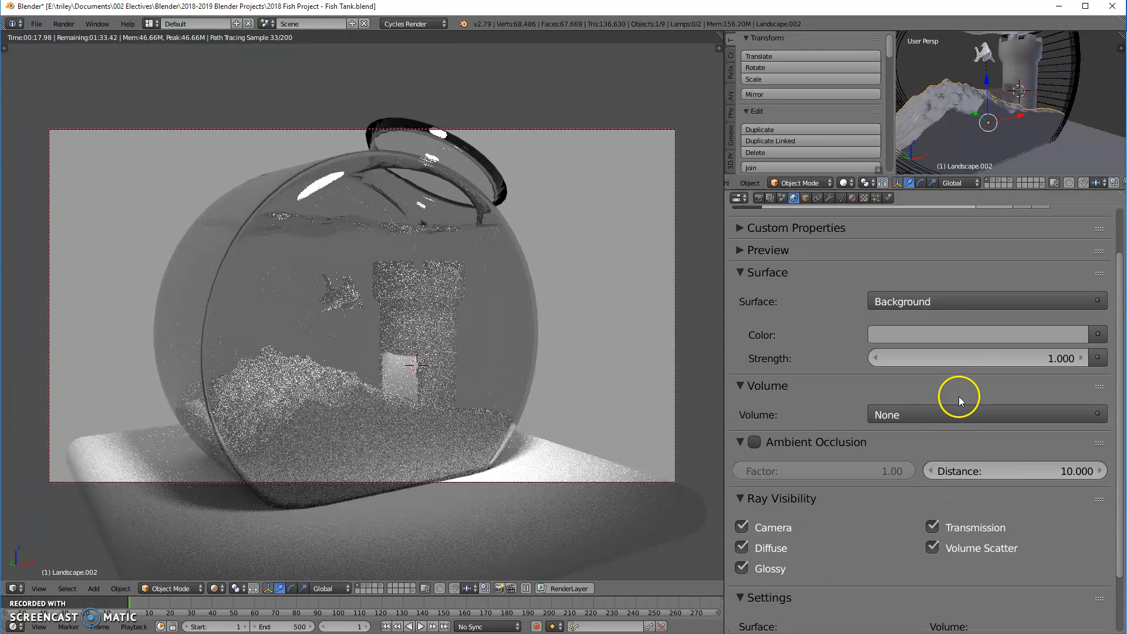
{"action": "scroll", "coordinate": [932, 318], "scroll_direction": "up", "scroll_amount": 3}
{"action": "scroll", "coordinate": [933, 322], "scroll_direction": "down", "scroll_amount": 5}
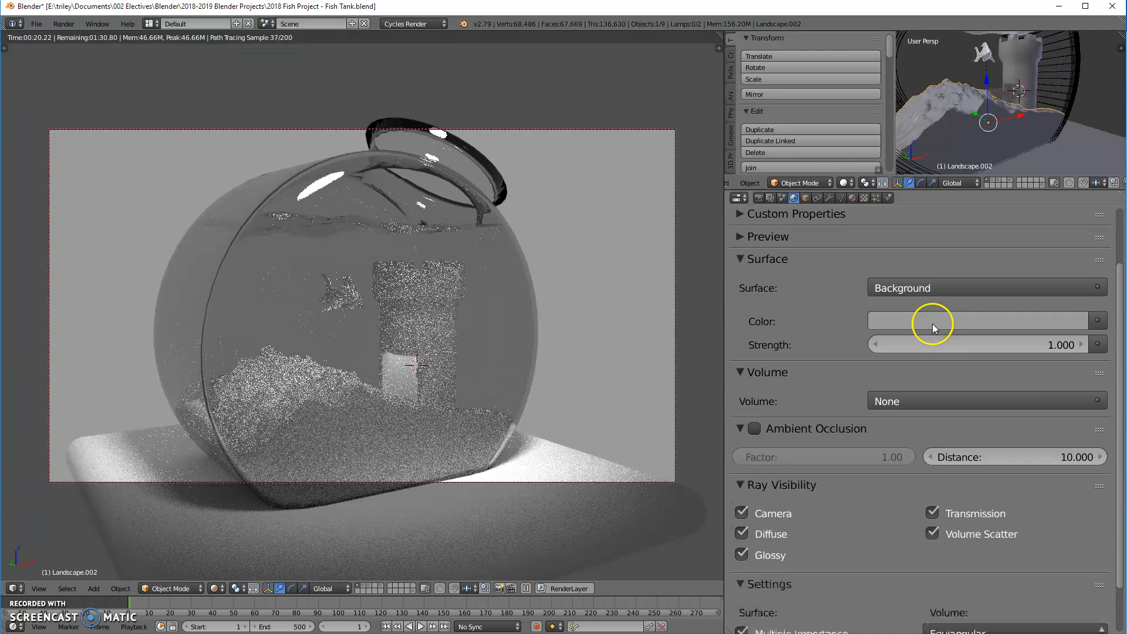
{"action": "scroll", "coordinate": [935, 336], "scroll_direction": "down", "scroll_amount": 1}
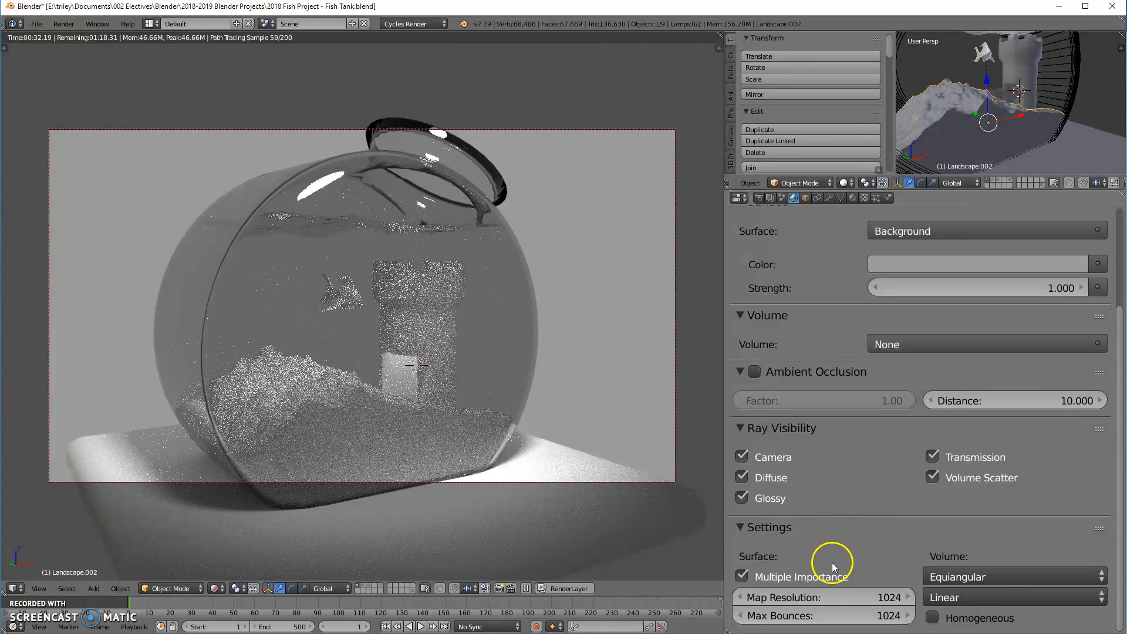
Try rendering with Reflective Caustics and Refractive Caustics disabled in the light path settings, and re-enable both
{"action": "left_click", "coordinate": [758, 198]}
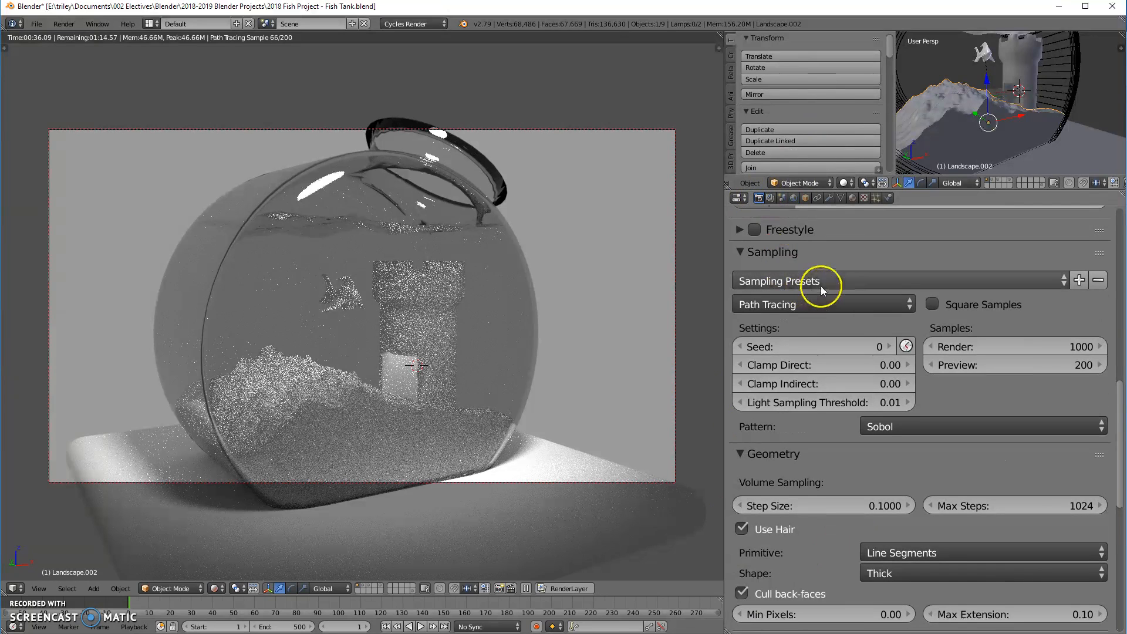
{"action": "scroll", "coordinate": [821, 287], "scroll_direction": "down", "scroll_amount": 3}
{"action": "scroll", "coordinate": [821, 286], "scroll_direction": "down", "scroll_amount": 5}
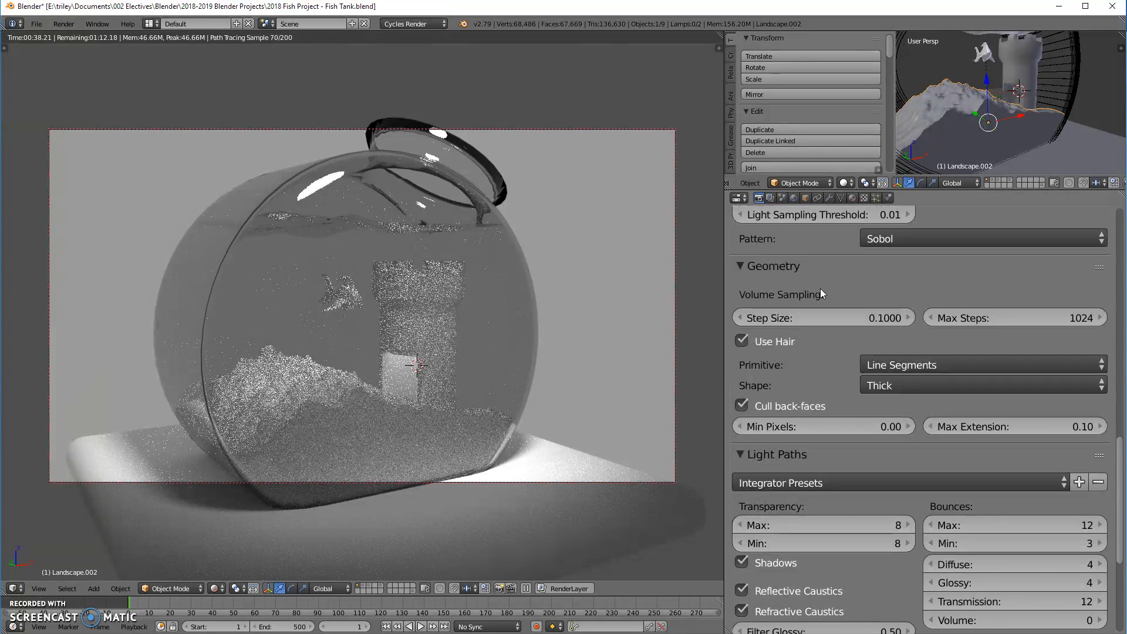
{"action": "scroll", "coordinate": [820, 288], "scroll_direction": "down", "scroll_amount": 6}
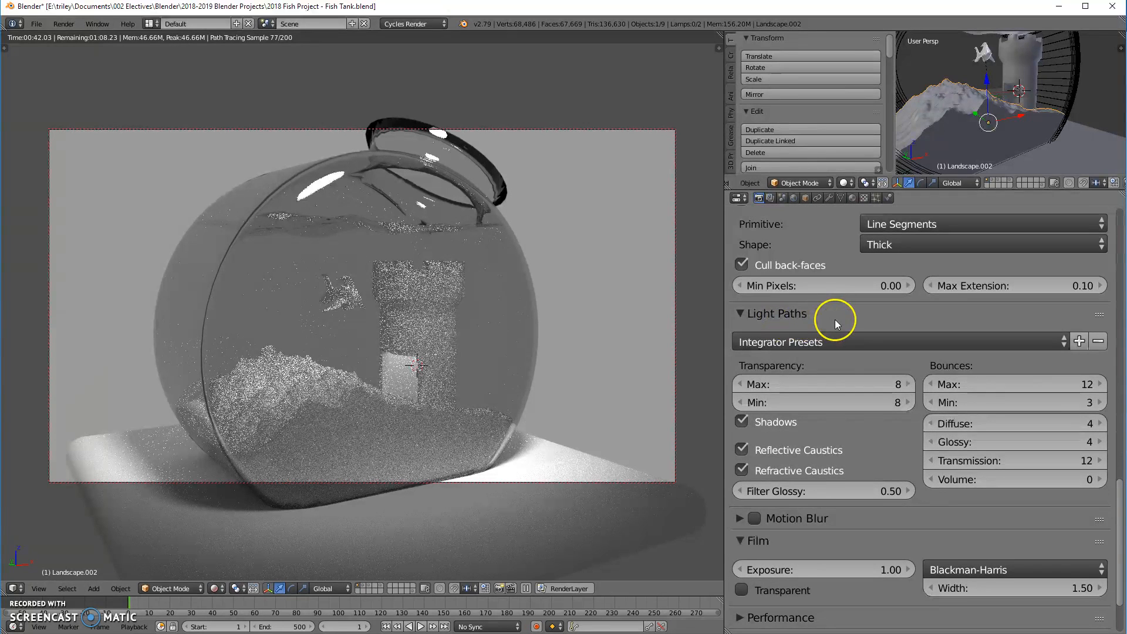
{"action": "scroll", "coordinate": [840, 323], "scroll_direction": "down", "scroll_amount": 1}
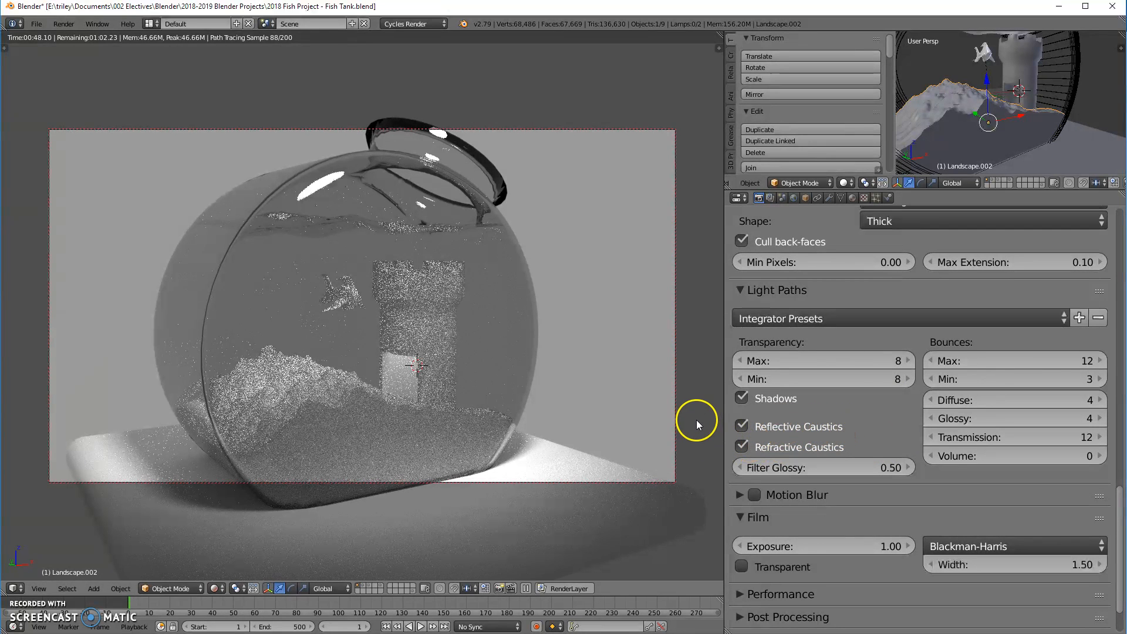
{"action": "left_click", "coordinate": [742, 426]}
{"action": "left_click", "coordinate": [743, 448]}
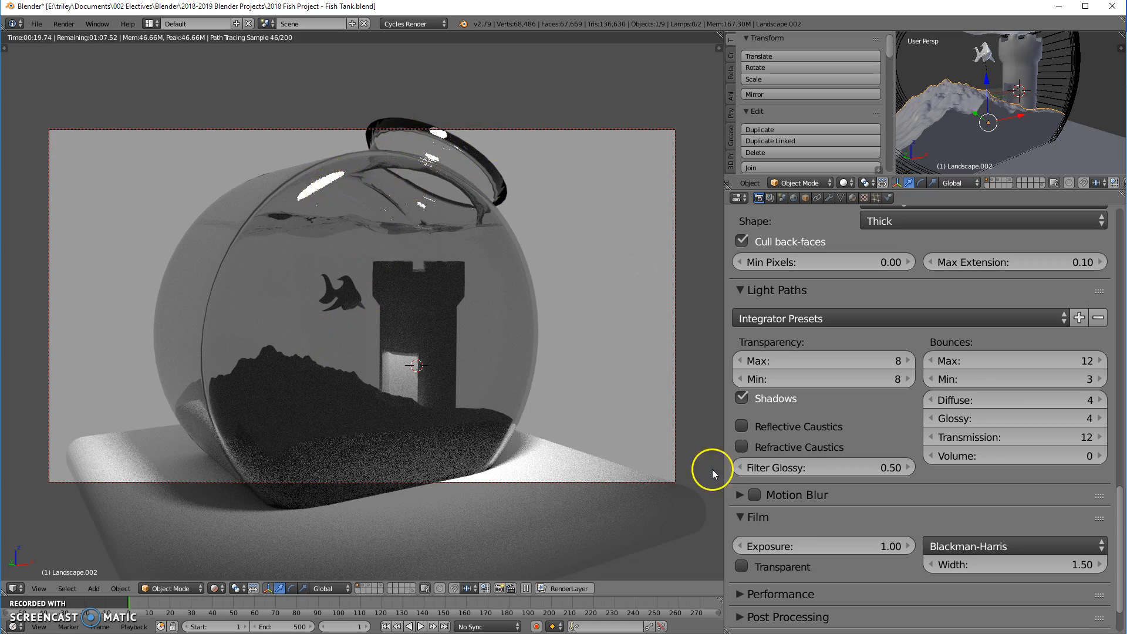
{"action": "left_click", "coordinate": [742, 426]}
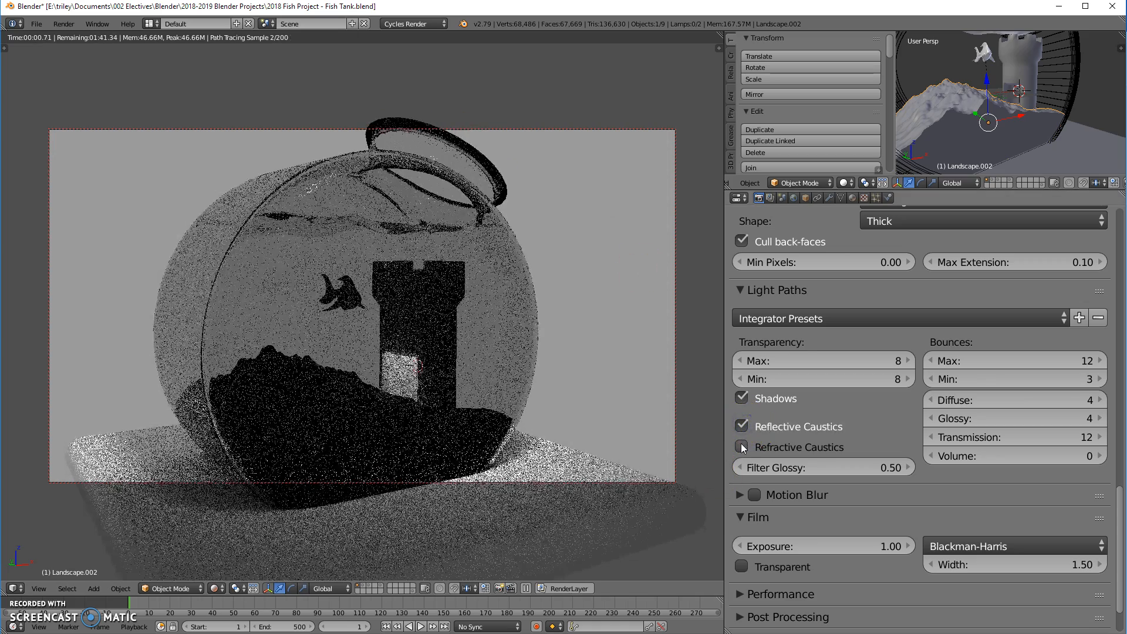
{"action": "left_click", "coordinate": [742, 447]}
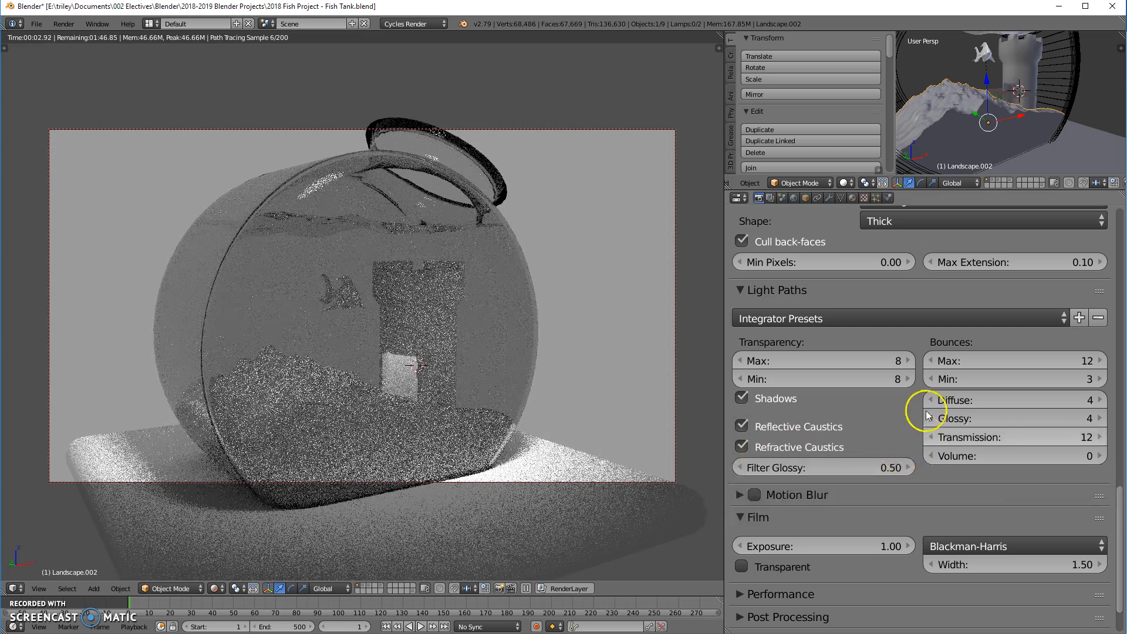
Raise Clamp Indirect to 0.15 in the render sampling settings
{"action": "scroll", "coordinate": [879, 440], "scroll_direction": "down", "scroll_amount": 3}
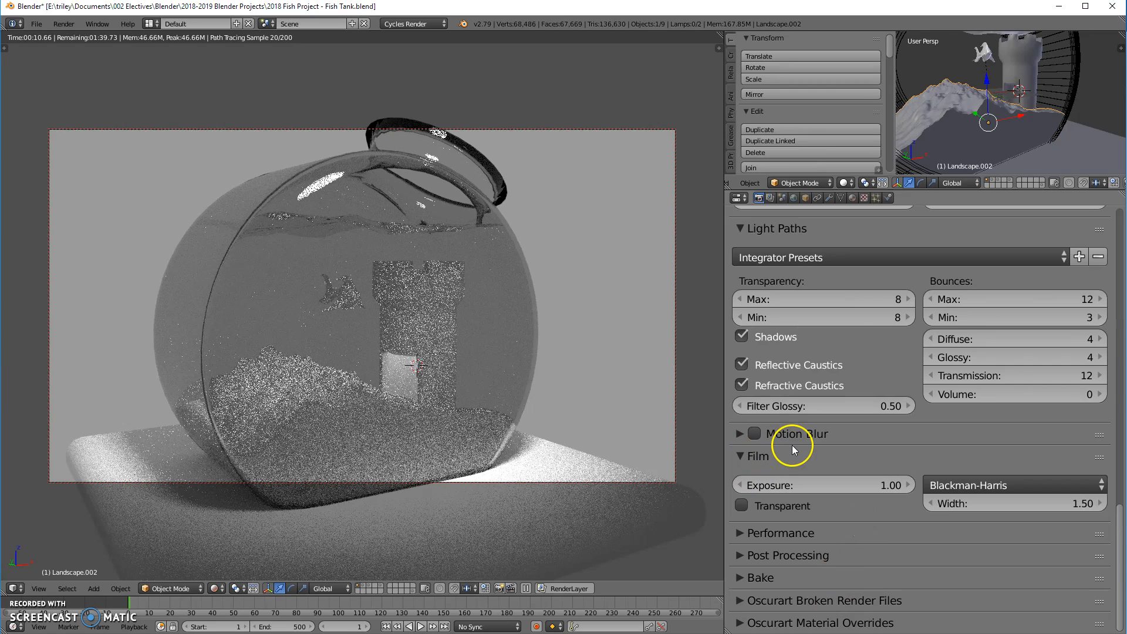
{"action": "scroll", "coordinate": [793, 457], "scroll_direction": "up", "scroll_amount": 2}
{"action": "scroll", "coordinate": [822, 411], "scroll_direction": "up", "scroll_amount": 6}
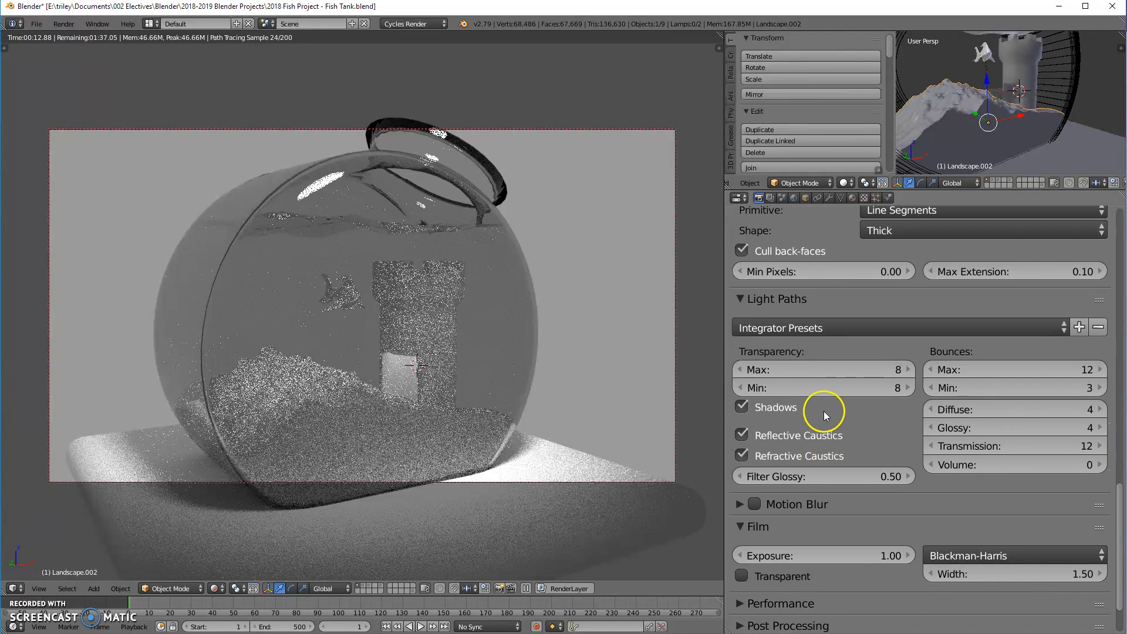
{"action": "scroll", "coordinate": [830, 410], "scroll_direction": "up", "scroll_amount": 11}
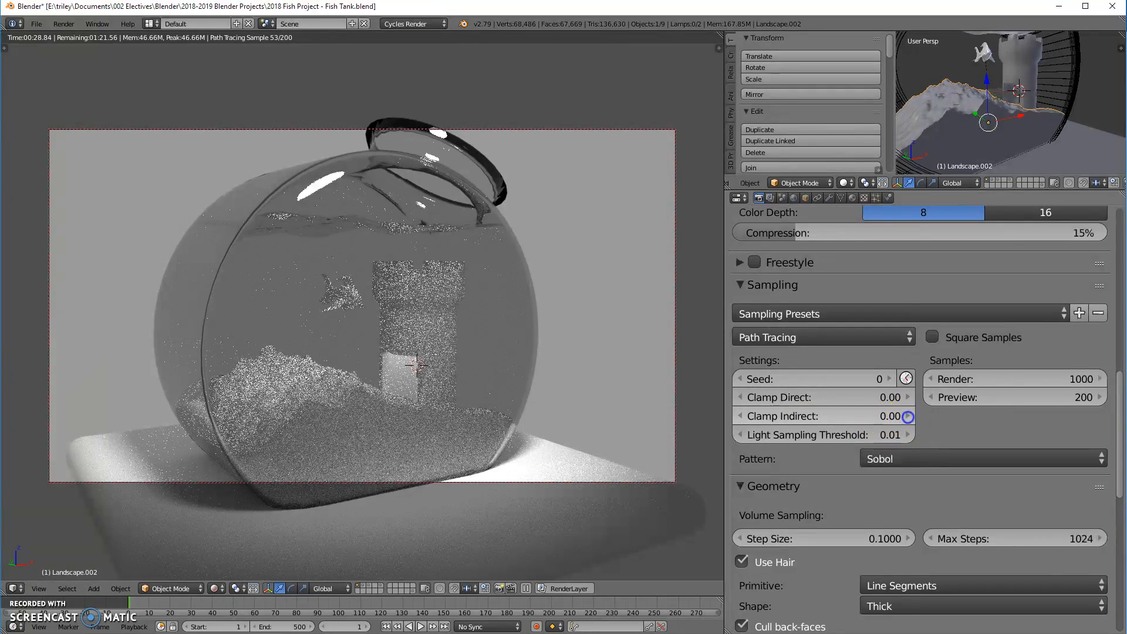
{"action": "left_click", "coordinate": [908, 417]}
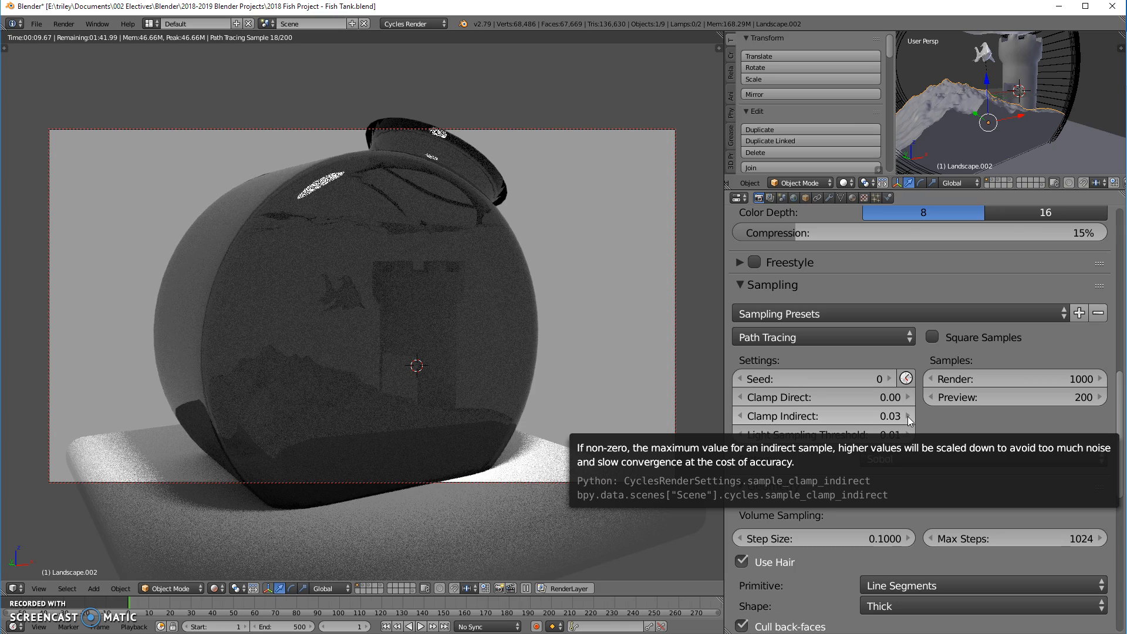
{"action": "left_click", "coordinate": [908, 417]}
{"action": "left_click", "coordinate": [908, 416]}
{"action": "left_click", "coordinate": [908, 417]}
{"action": "left_click", "coordinate": [908, 416]}
{"action": "left_click", "coordinate": [908, 416]}
{"action": "left_click", "coordinate": [908, 417]}
{"action": "left_click", "coordinate": [907, 417]}
{"action": "left_click", "coordinate": [907, 416]}
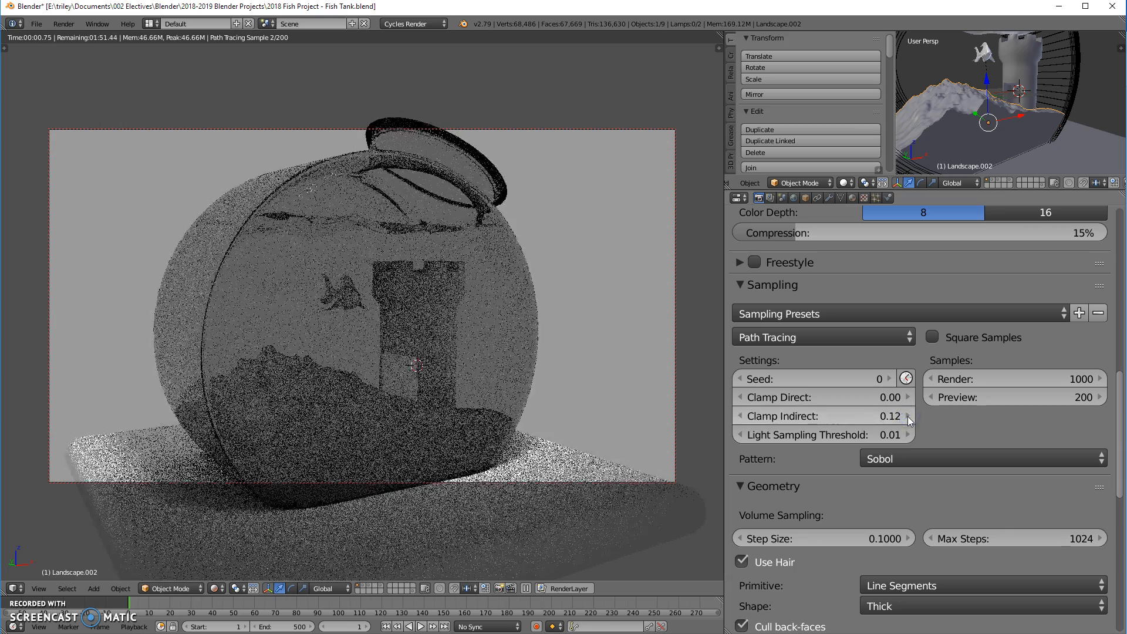
{"action": "left_click", "coordinate": [907, 417]}
{"action": "left_click", "coordinate": [907, 417]}
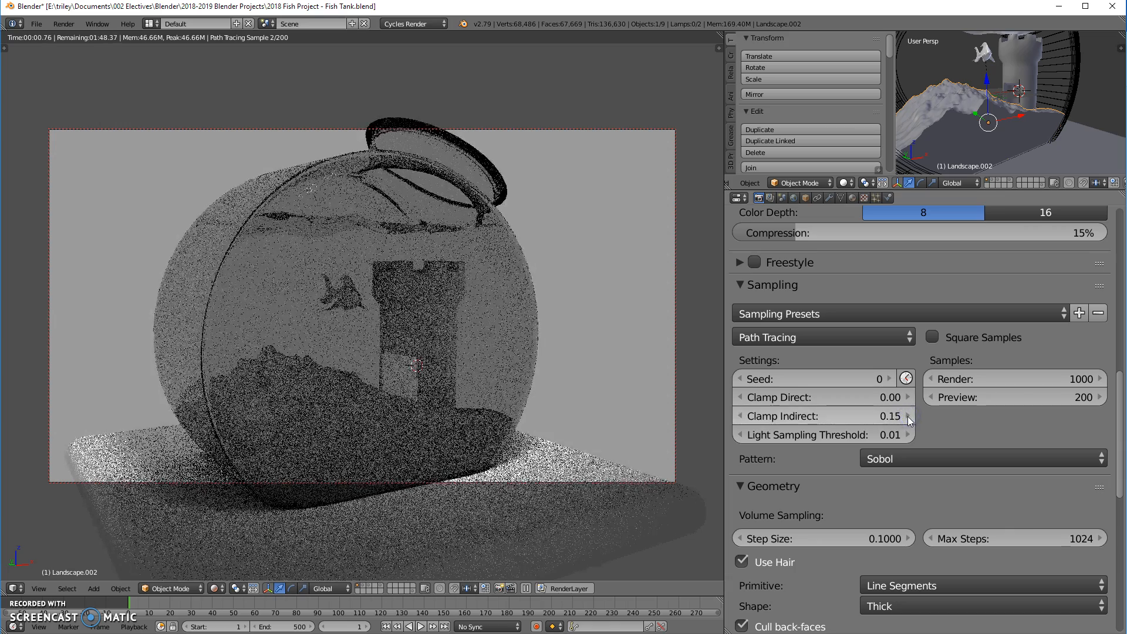
{"action": "left_click", "coordinate": [907, 416]}
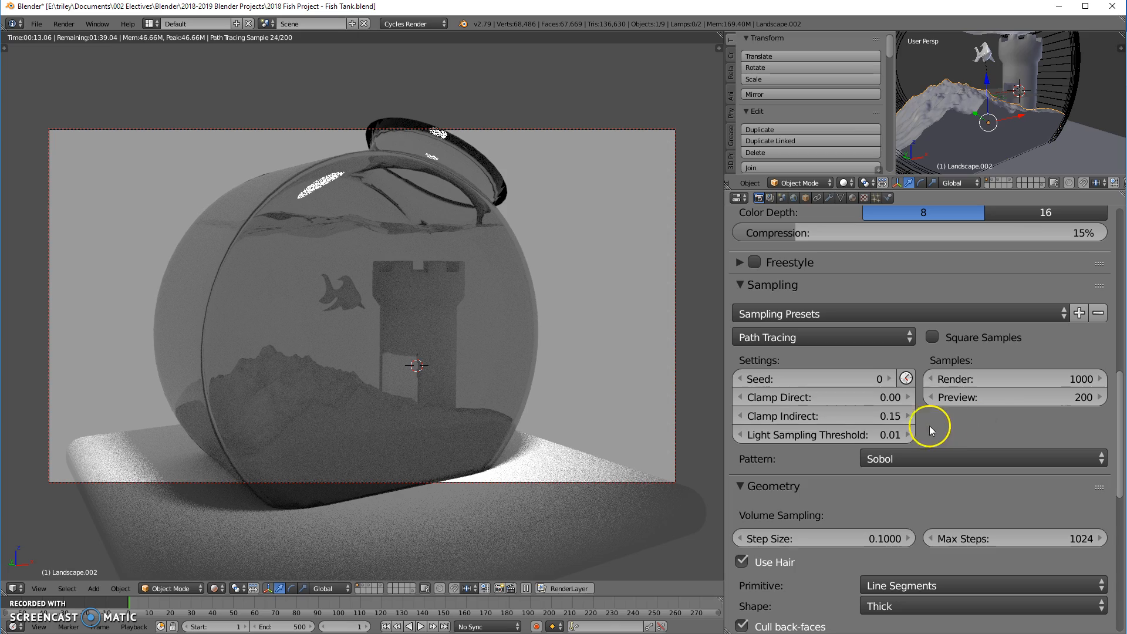
Set Clamp Indirect to 0.48 and try adjusting Clamp Direct in the sampling settings
{"action": "mouse_move", "coordinate": [869, 421]}
{"action": "left_mouse_down"}
{"action": "mouse_move", "coordinate": [892, 419]}
{"action": "mouse_move", "coordinate": [859, 418]}
{"action": "left_mouse_up"}
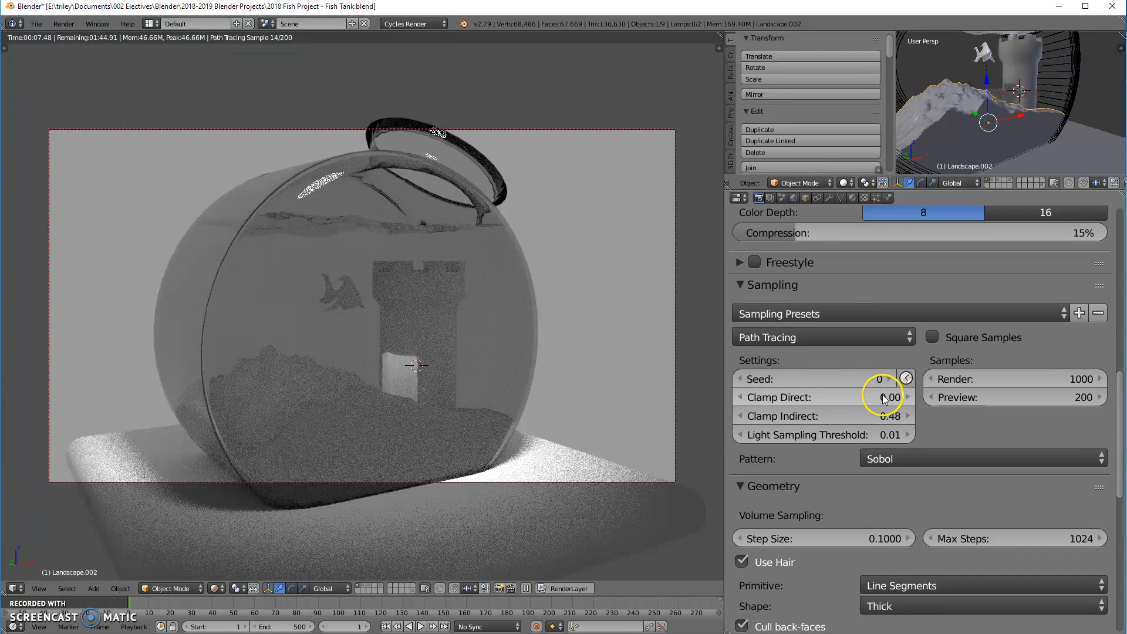
{"action": "mouse_move", "coordinate": [857, 396]}
{"action": "left_mouse_down"}
{"action": "mouse_move", "coordinate": [868, 394]}
{"action": "mouse_move", "coordinate": [846, 395]}
{"action": "left_mouse_up"}
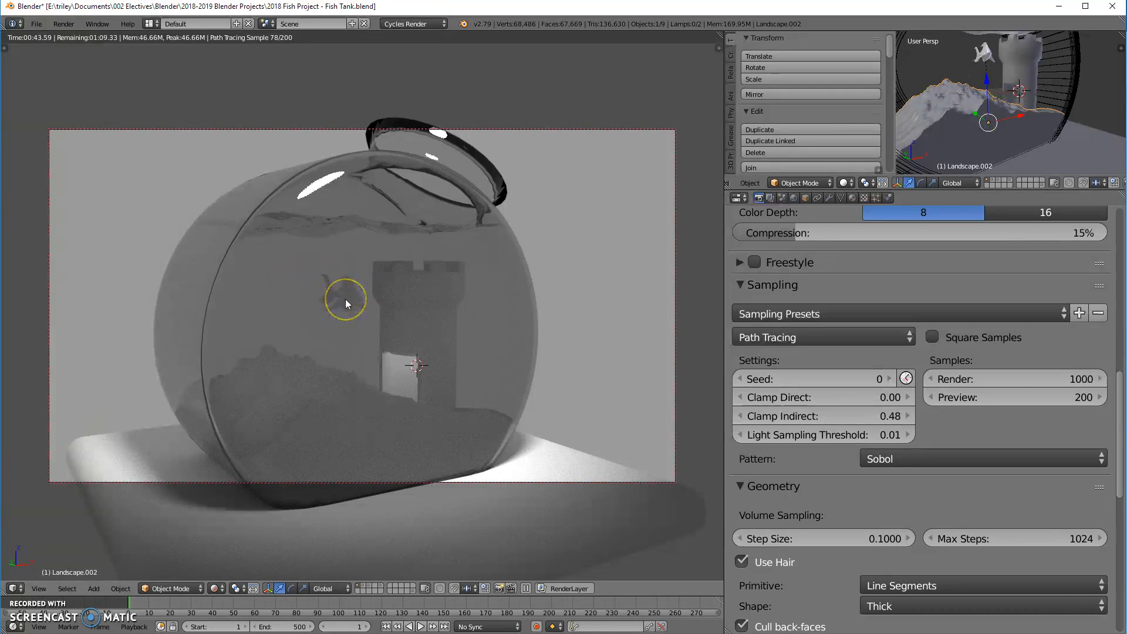
{"action": "middle_click_drag", "start_coordinate": [428, 310], "coordinate": [322, 335]}
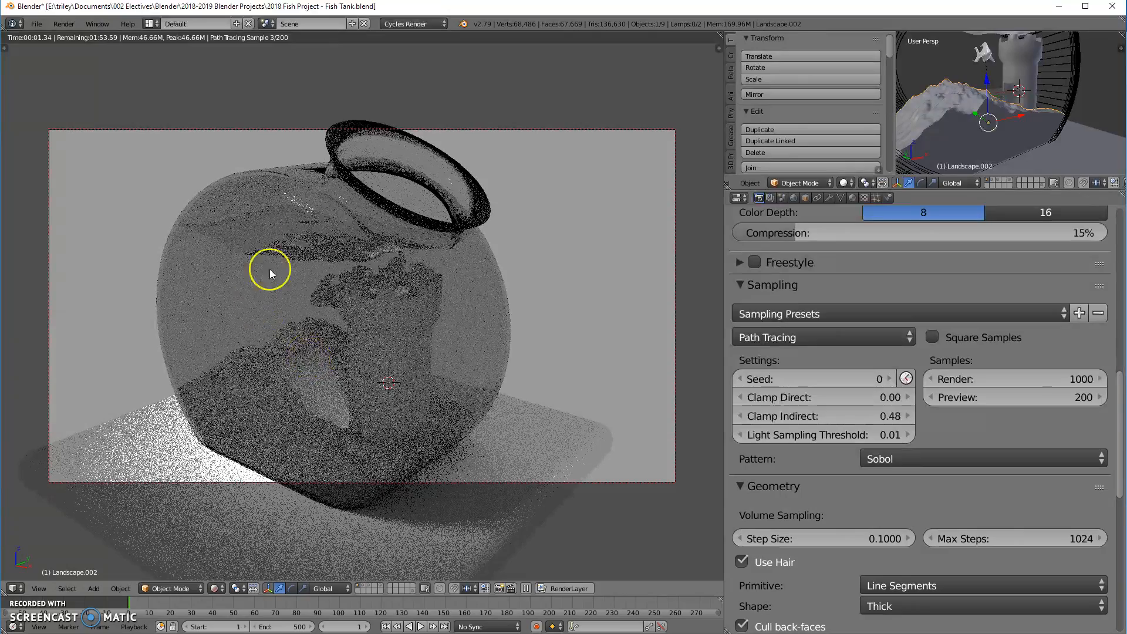